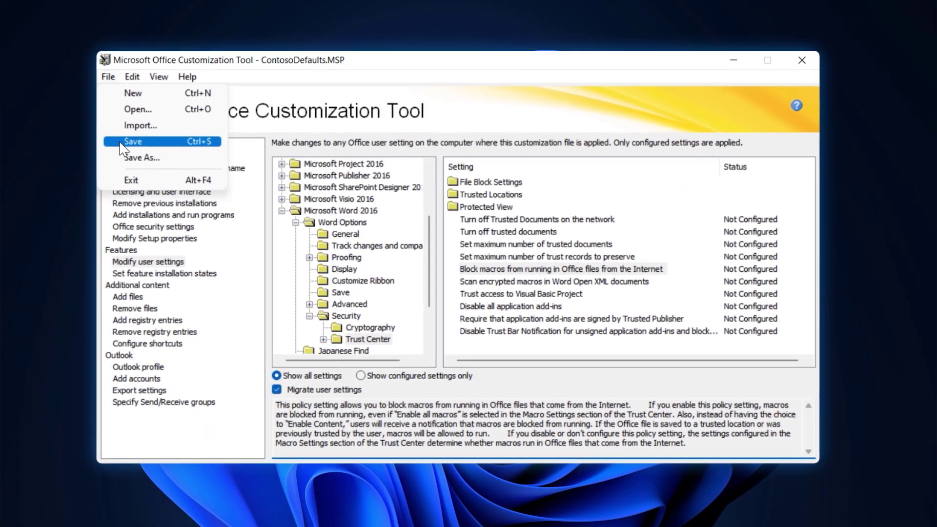
Save the customization as ContosoDefaults.MSP from the File menu.
{"action": "left_click", "coordinate": [121, 144]}
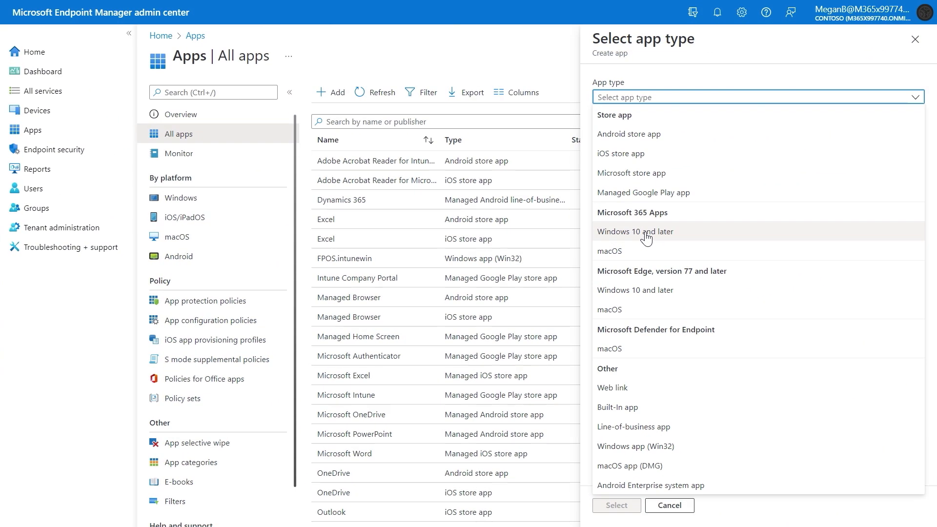
Add Microsoft 365 Apps for Windows 10 and later with Excel, PowerPoint, Teams and Outlook on.
{"action": "left_click", "coordinate": [646, 240]}
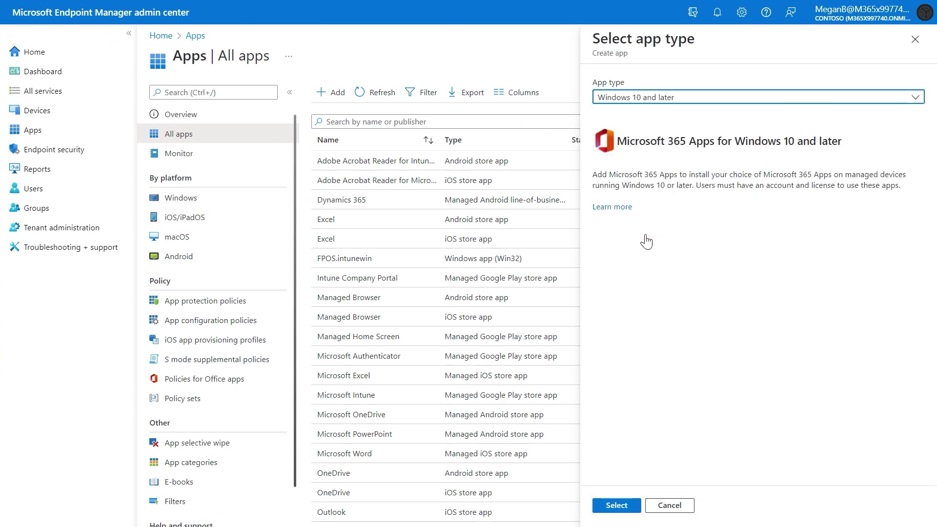
{"action": "left_click", "coordinate": [615, 506]}
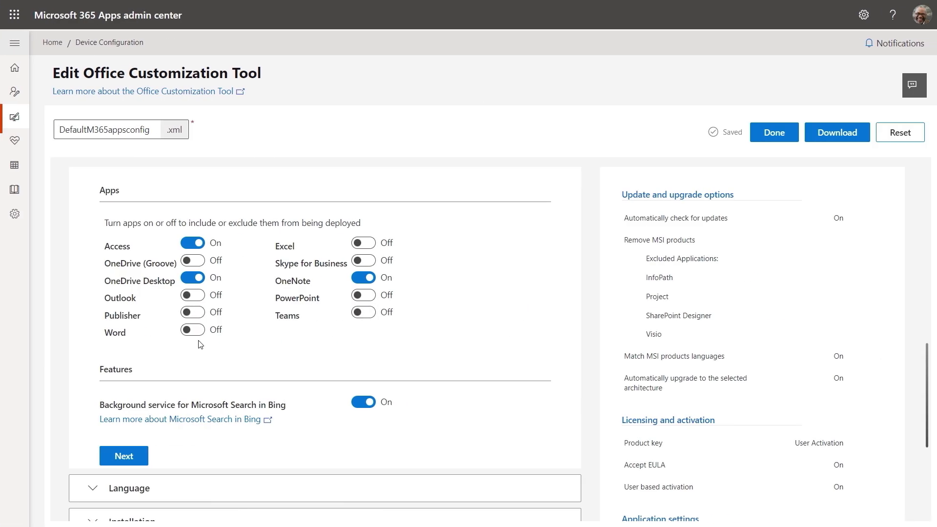
{"action": "left_click", "coordinate": [193, 330]}
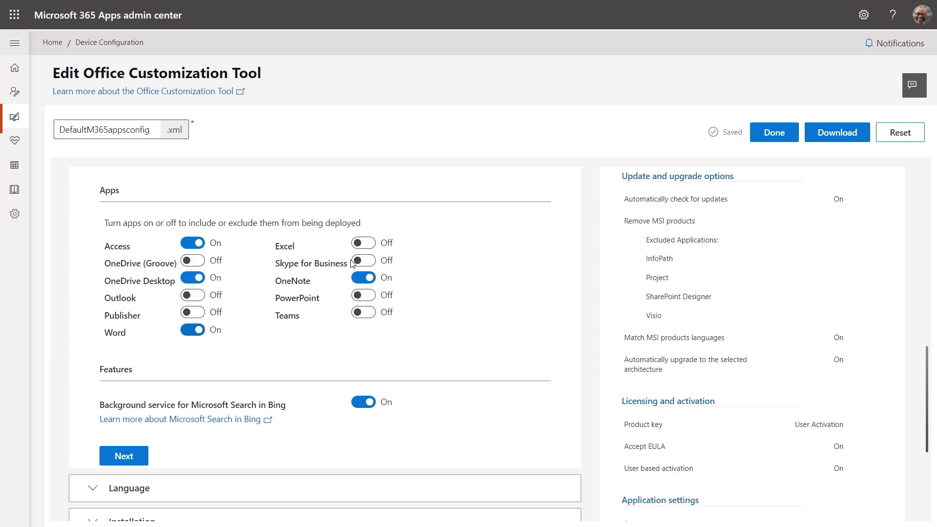
{"action": "left_click", "coordinate": [372, 247]}
{"action": "left_click", "coordinate": [368, 296]}
{"action": "left_click", "coordinate": [364, 313]}
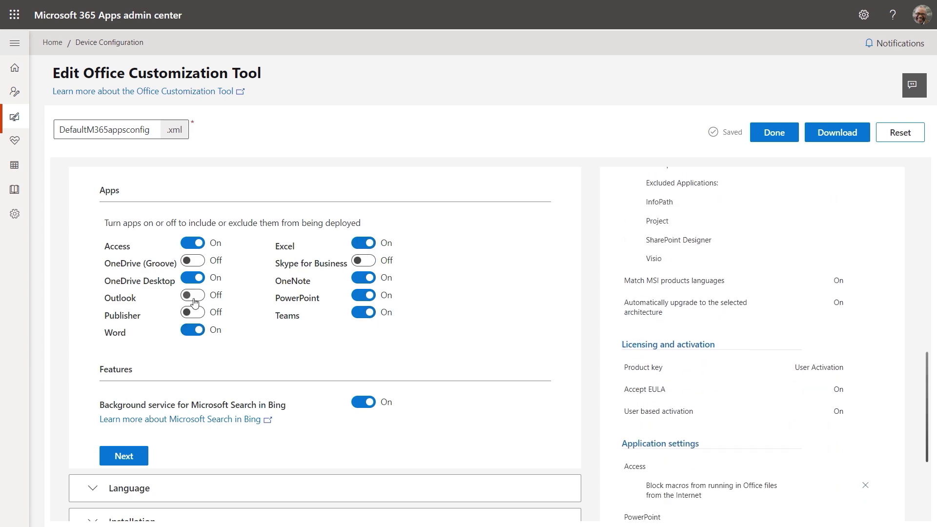
{"action": "left_click", "coordinate": [193, 297]}
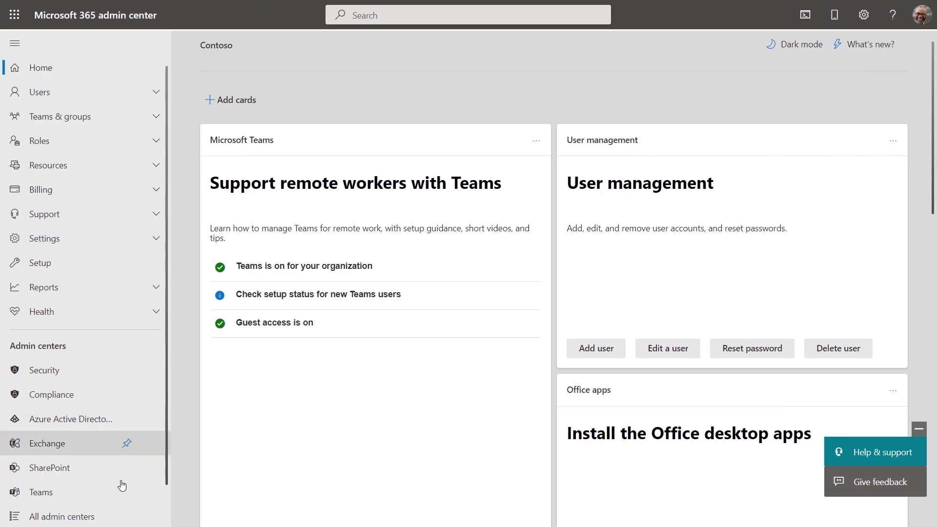
Open Office configuration from the All admin centers list.
{"action": "left_click", "coordinate": [97, 517]}
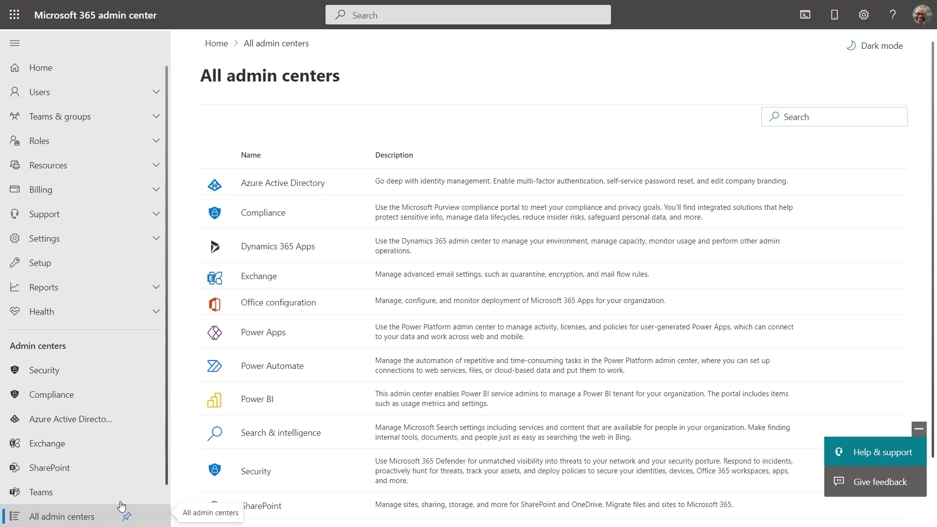
{"action": "left_click", "coordinate": [291, 309]}
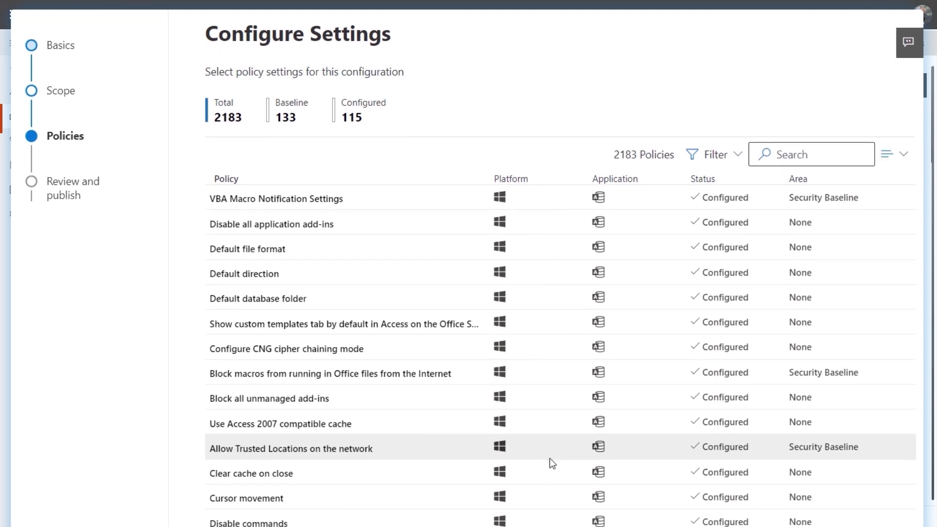
{"action": "scroll", "coordinate": [551, 439], "scroll_direction": "down", "scroll_amount": 2}
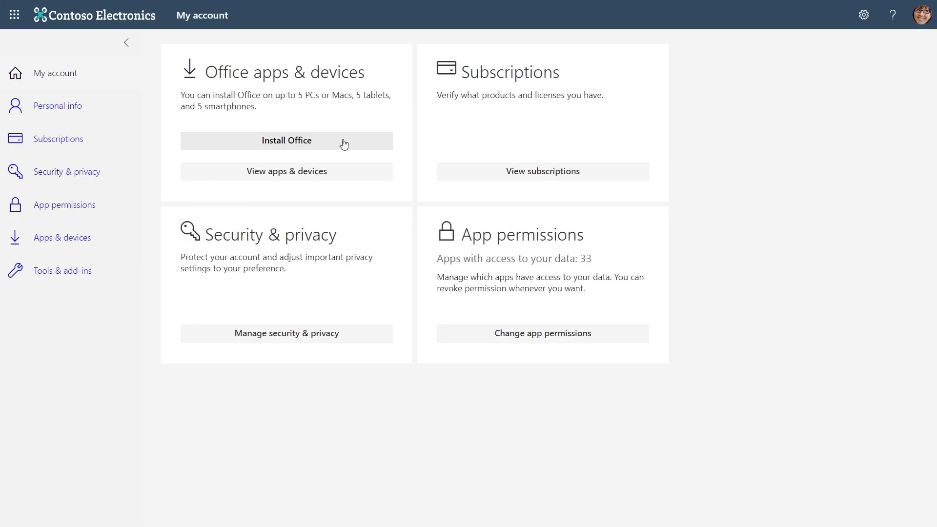
Download OfficeSetup.exe with Install Office and open the file.
{"action": "left_click", "coordinate": [343, 144]}
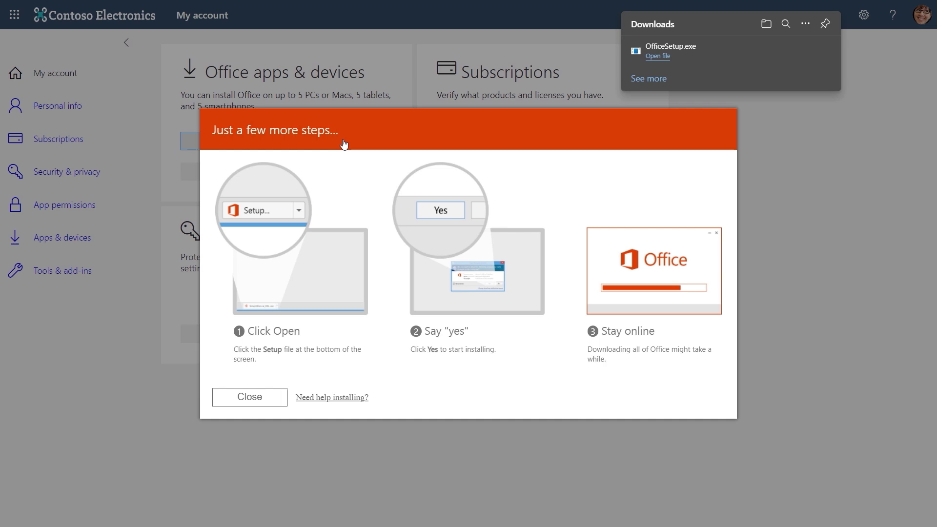
{"action": "left_click", "coordinate": [654, 57]}
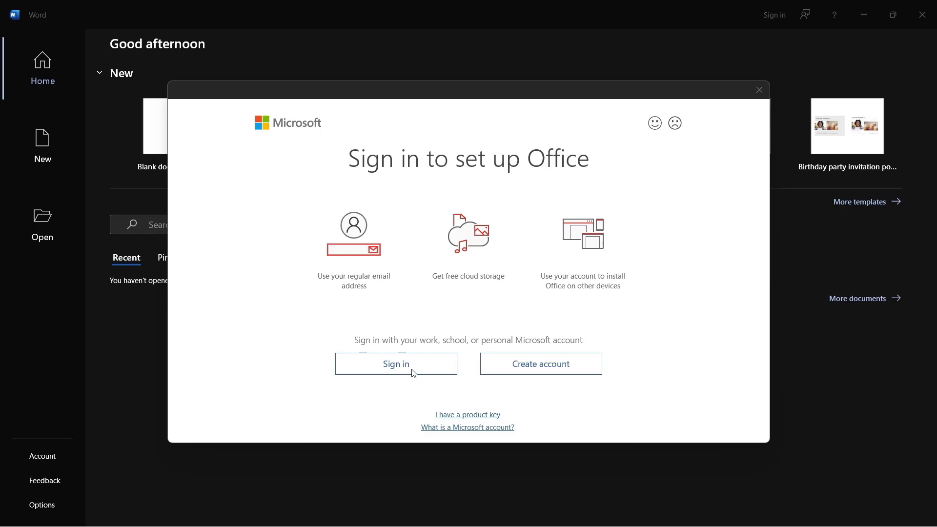
Start Office setup sign-in and submit the work account address.
{"action": "left_click", "coordinate": [414, 373]}
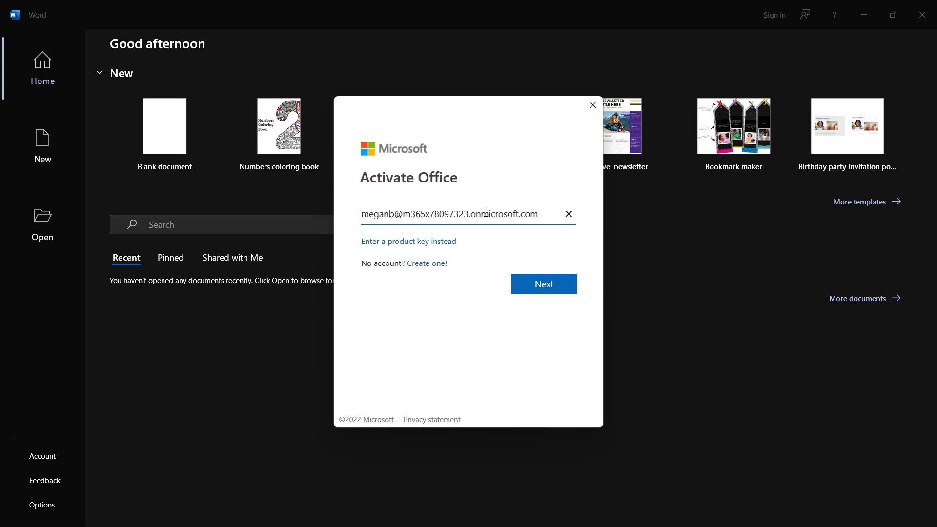
{"action": "key", "text": "Return"}
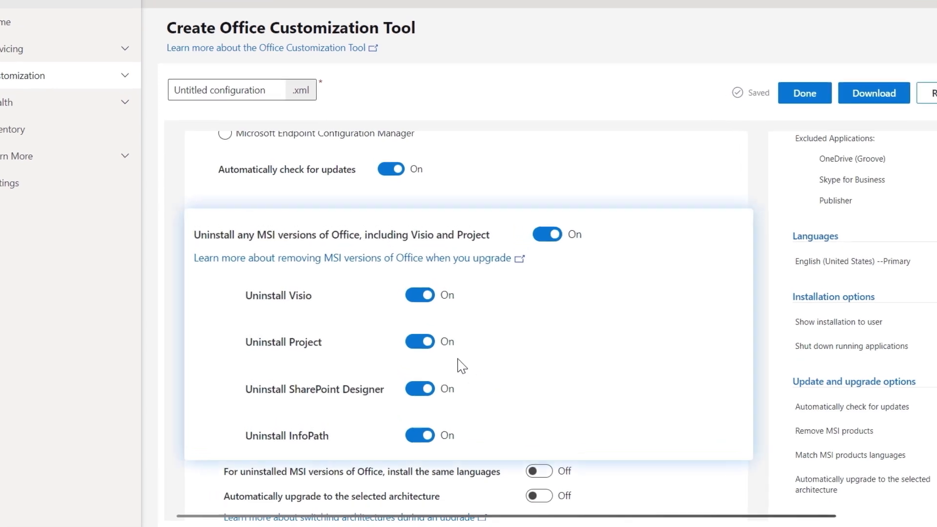
Switch the Visio, Project, SharePoint Designer and InfoPath uninstall toggles to Off.
{"action": "left_click", "coordinate": [424, 284]}
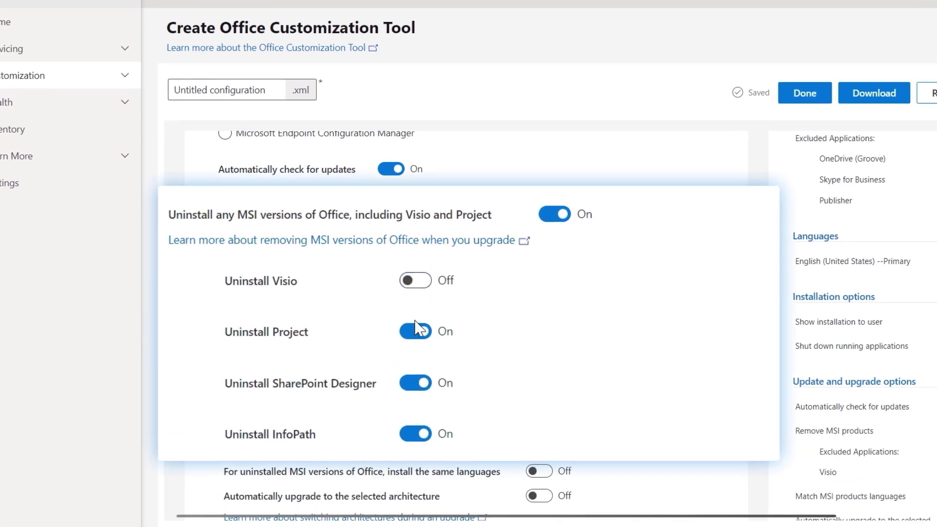
{"action": "left_click", "coordinate": [416, 338]}
{"action": "left_click", "coordinate": [417, 387]}
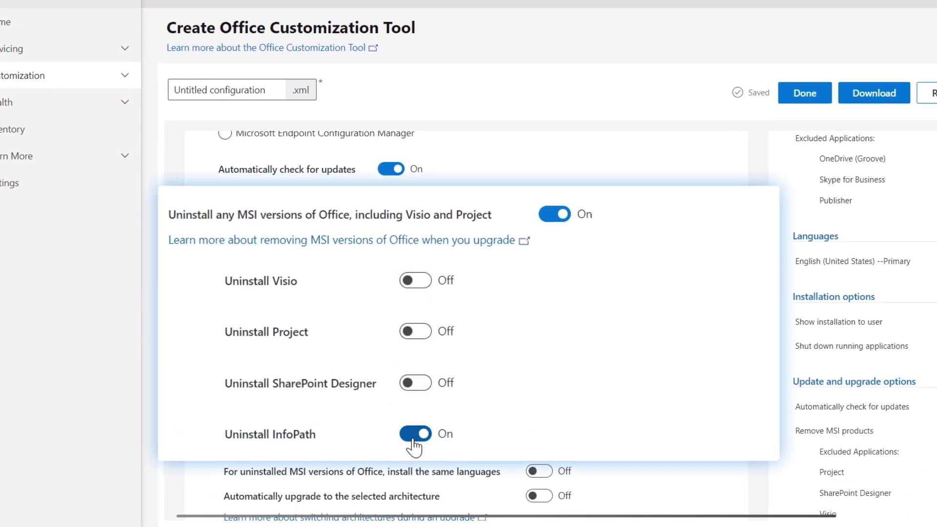
{"action": "left_click", "coordinate": [411, 438]}
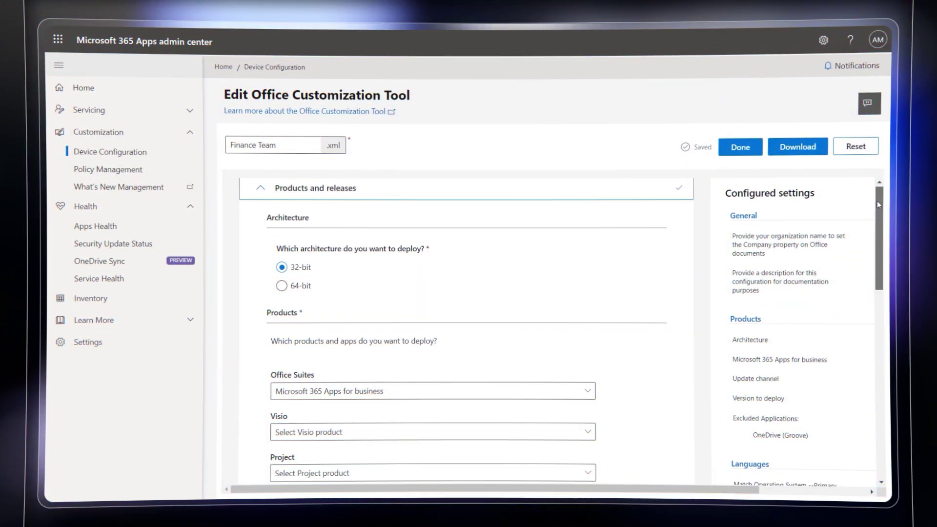
{"action": "left_click_drag", "start_coordinate": [877, 201], "coordinate": [876, 322]}
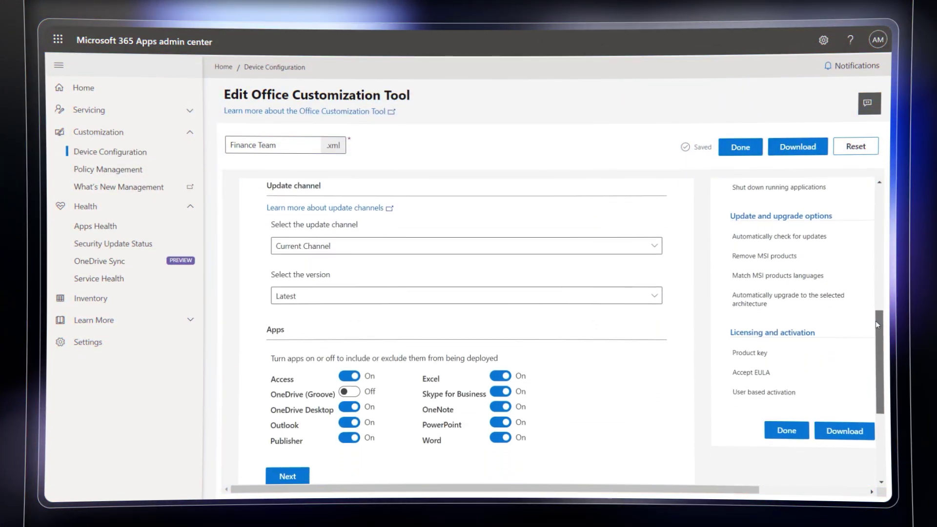
Expand the Finance Team configuration's update channel dropdown.
{"action": "left_click", "coordinate": [655, 246]}
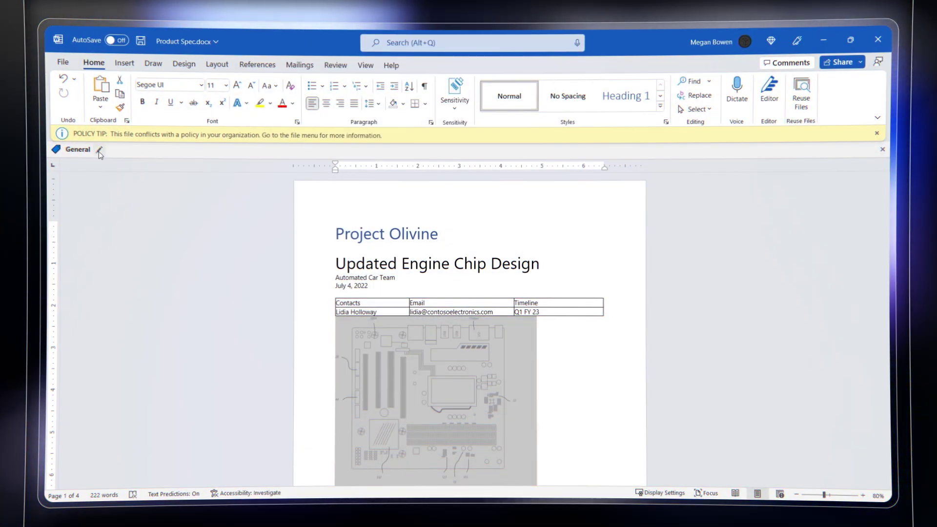
Apply the Confidential sensitivity label to the Product Spec document.
{"action": "left_click", "coordinate": [99, 150]}
{"action": "left_click", "coordinate": [447, 150]}
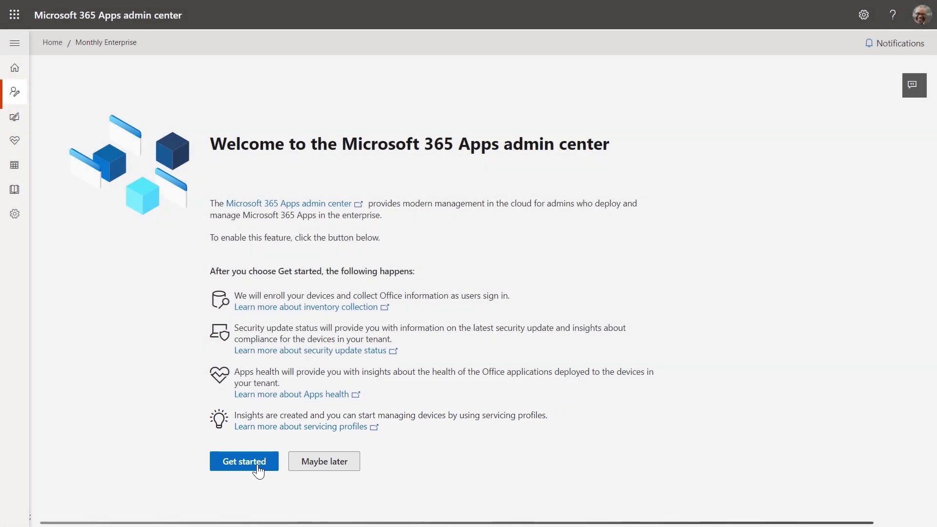
Accept the admin center welcome page with Get started.
{"action": "left_click", "coordinate": [245, 462]}
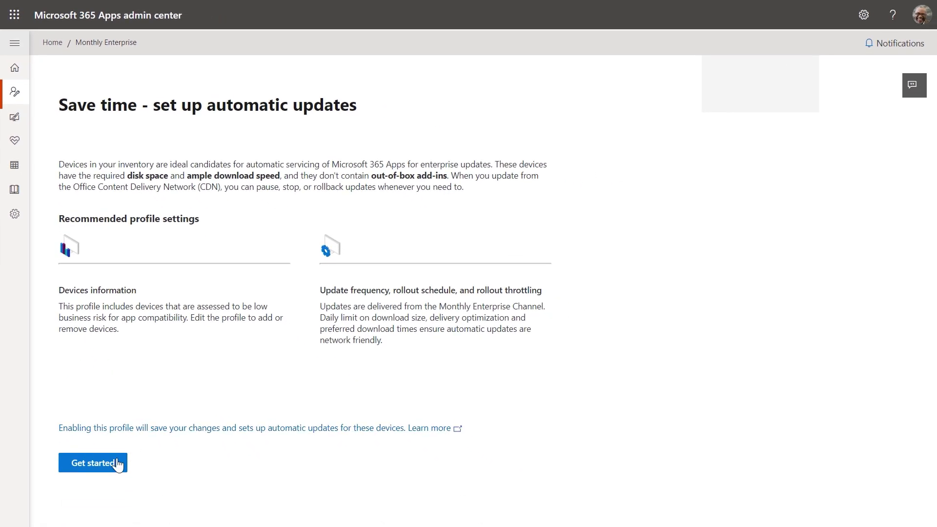
Begin the servicing profile wizard, keeping all 618 devices included.
{"action": "left_click", "coordinate": [118, 464]}
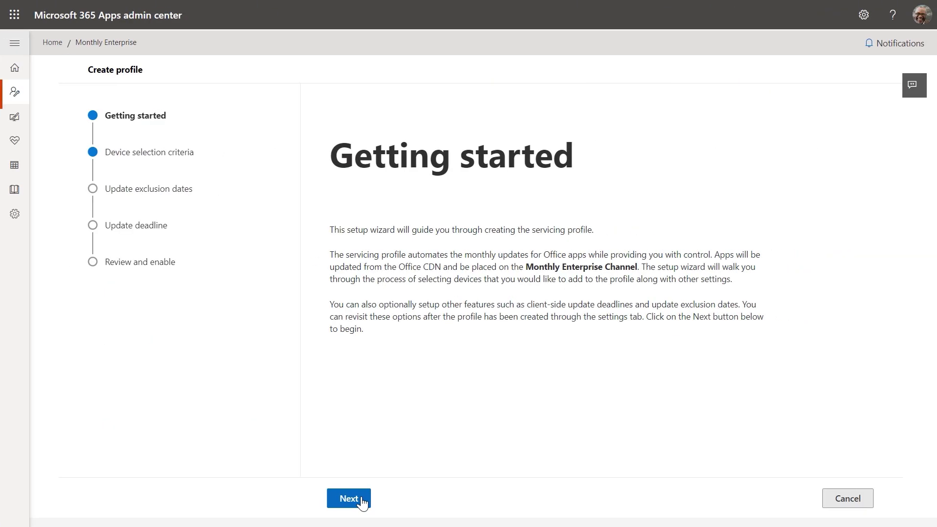
{"action": "left_click", "coordinate": [362, 504]}
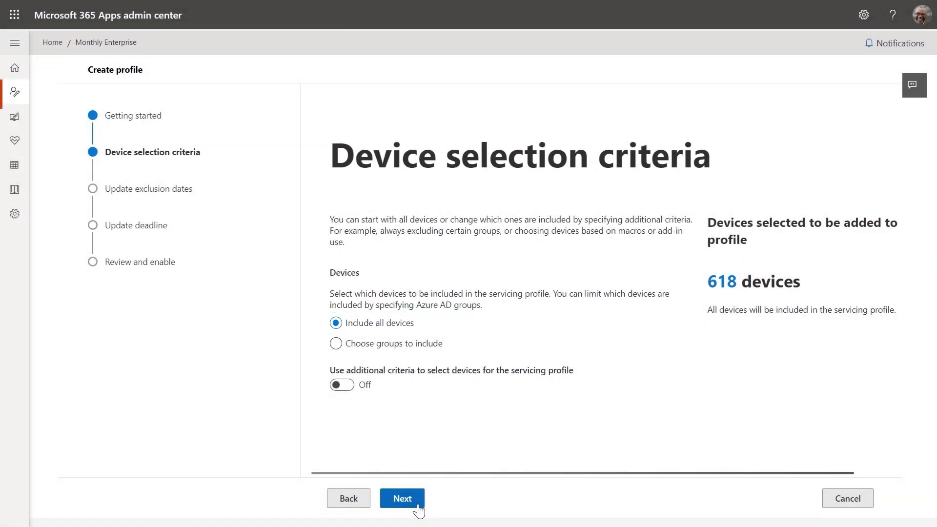
{"action": "left_click", "coordinate": [418, 507]}
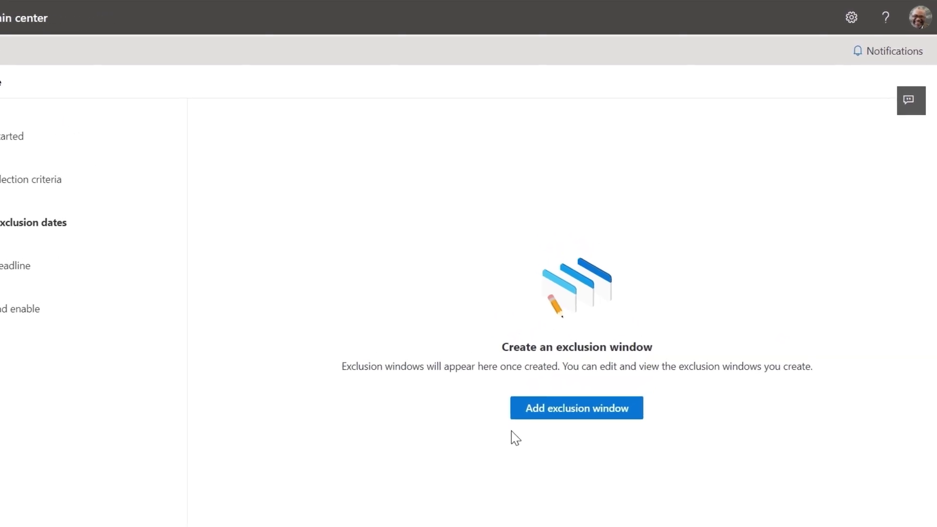
Add a 'Fiscal Year End' exclusion window from 06/28/2022 to 07/06/2022 and continue.
{"action": "left_click", "coordinate": [527, 421]}
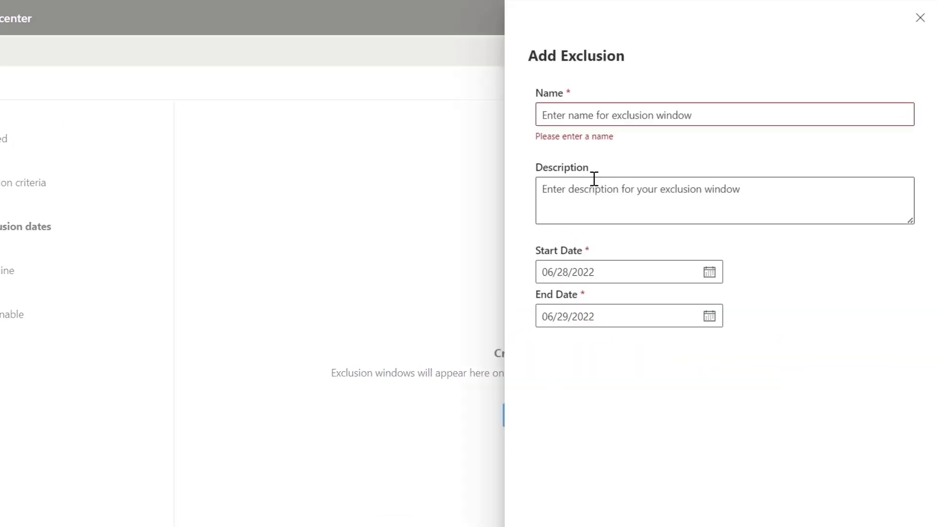
{"action": "type", "text": "Fiscal Year End"}
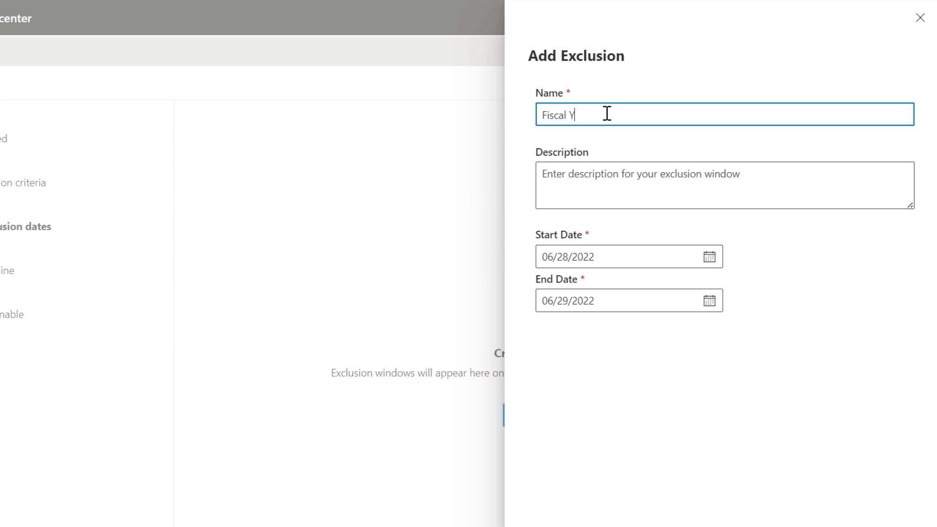
{"action": "left_click", "coordinate": [696, 262]}
{"action": "left_click", "coordinate": [596, 414]}
{"action": "left_click", "coordinate": [710, 303]}
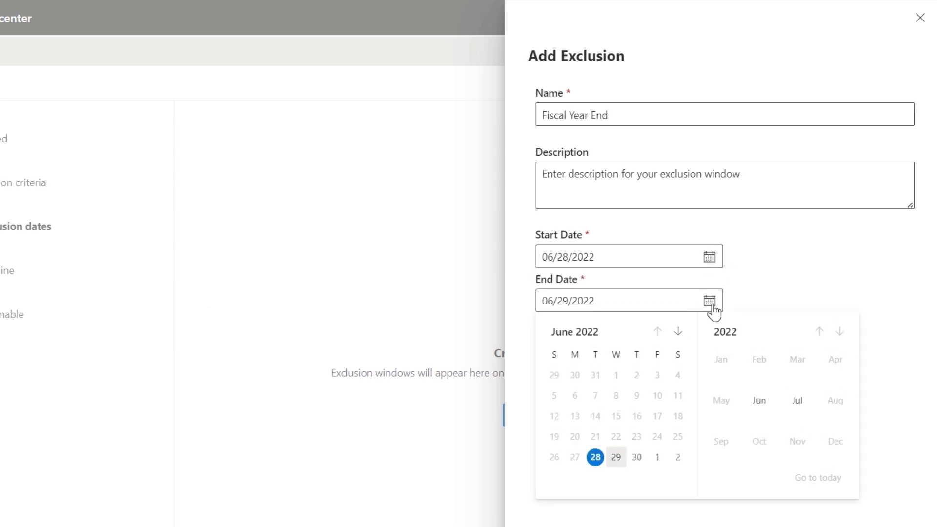
{"action": "left_click", "coordinate": [798, 400]}
{"action": "left_click", "coordinate": [616, 395]}
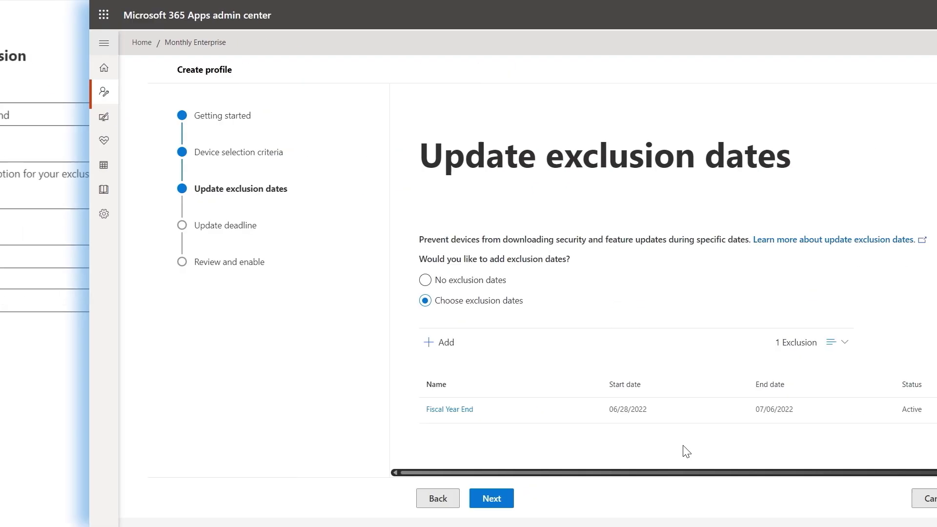
{"action": "left_click", "coordinate": [402, 498]}
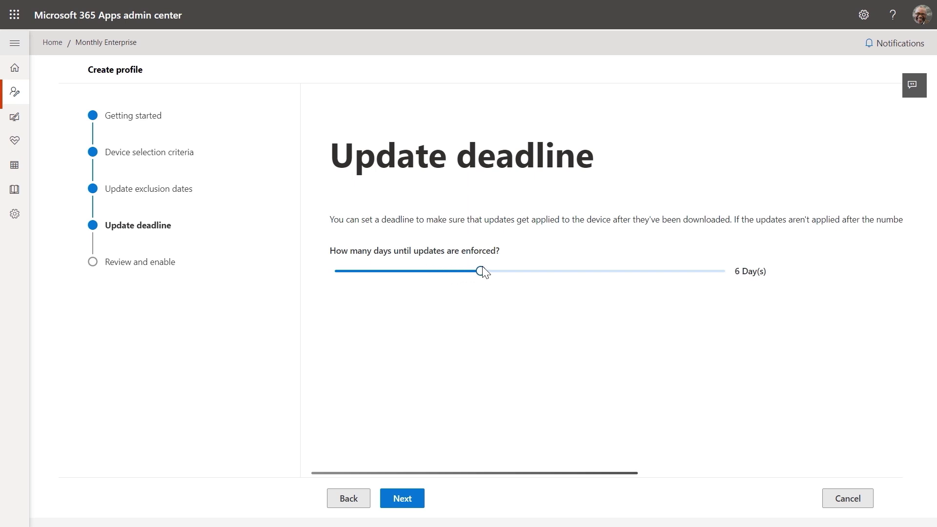
Pass the update deadline and review steps, then create the Monthly Enterprise servicing profile.
{"action": "left_click", "coordinate": [413, 496]}
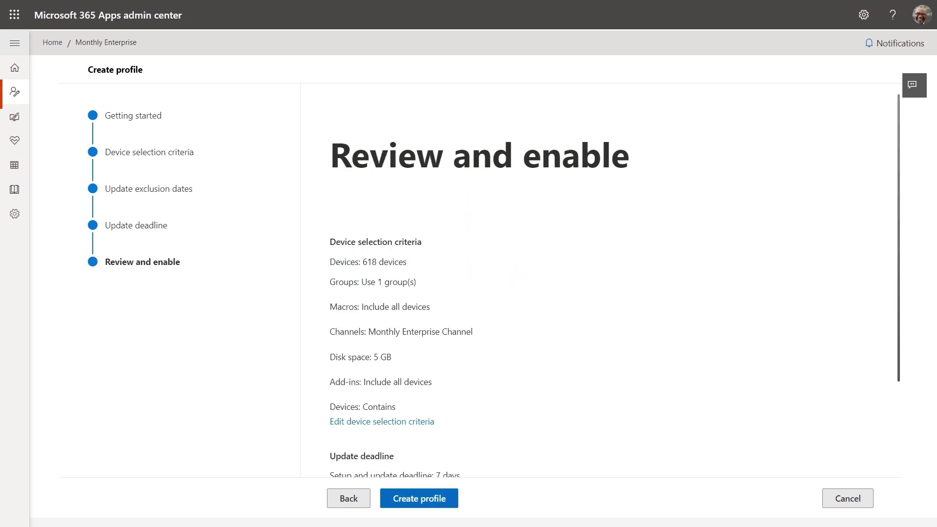
{"action": "left_click", "coordinate": [450, 505]}
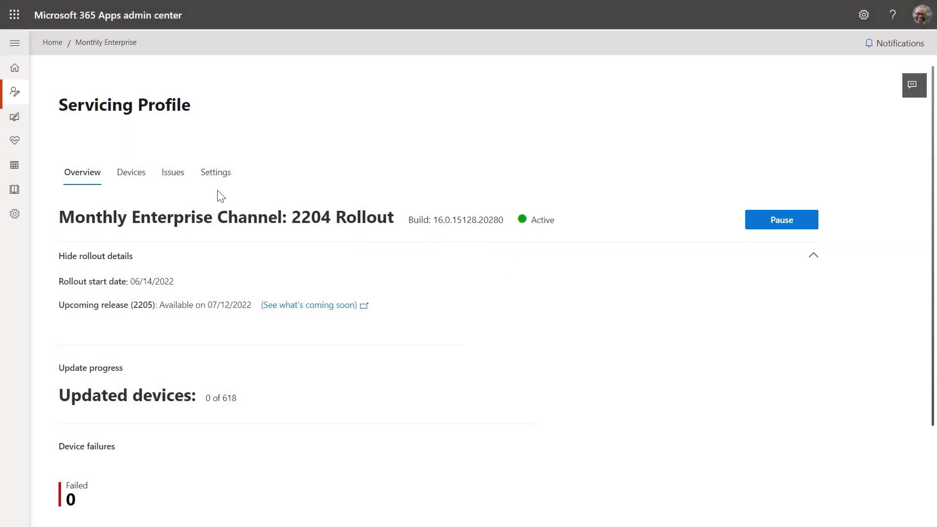
{"action": "left_click", "coordinate": [222, 176]}
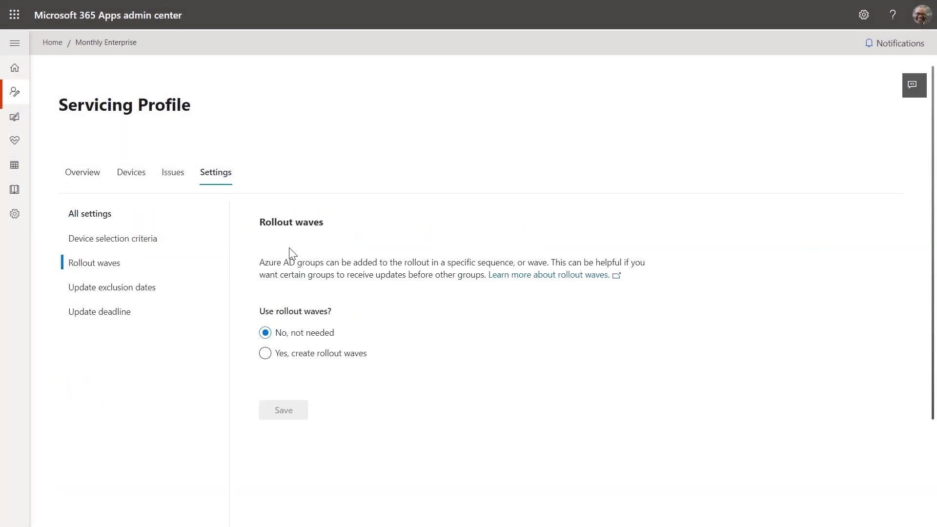
Enable rollout waves and save a new wave containing the Finance and Marketing groups.
{"action": "left_click", "coordinate": [357, 354]}
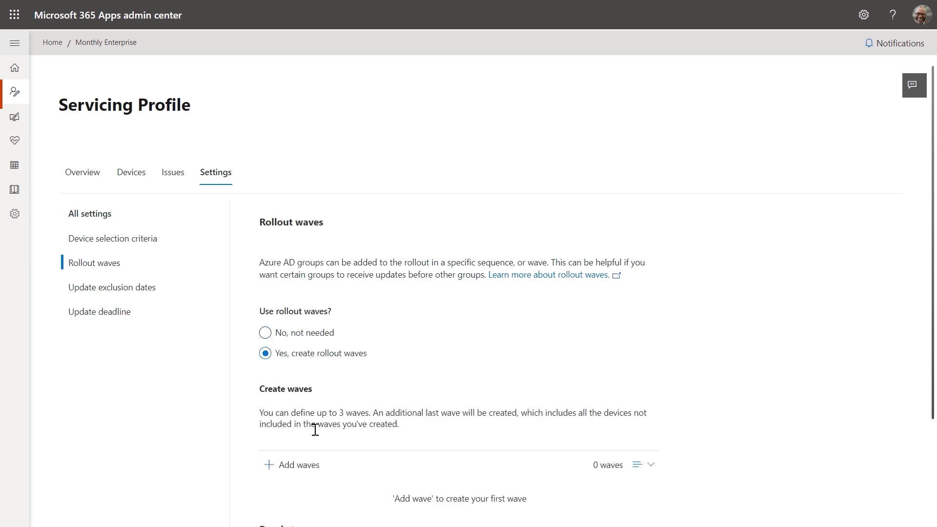
{"action": "left_click", "coordinate": [299, 468]}
{"action": "left_click", "coordinate": [644, 117]}
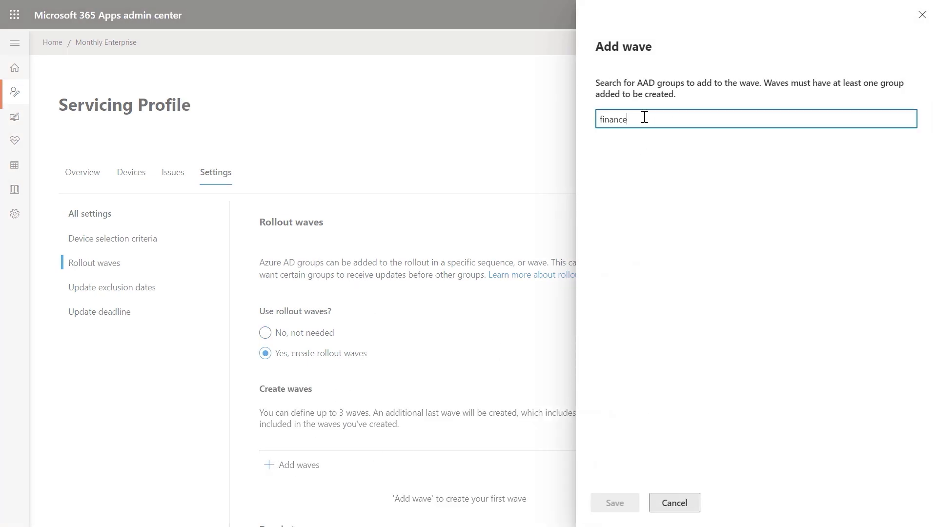
{"action": "left_click", "coordinate": [646, 177]}
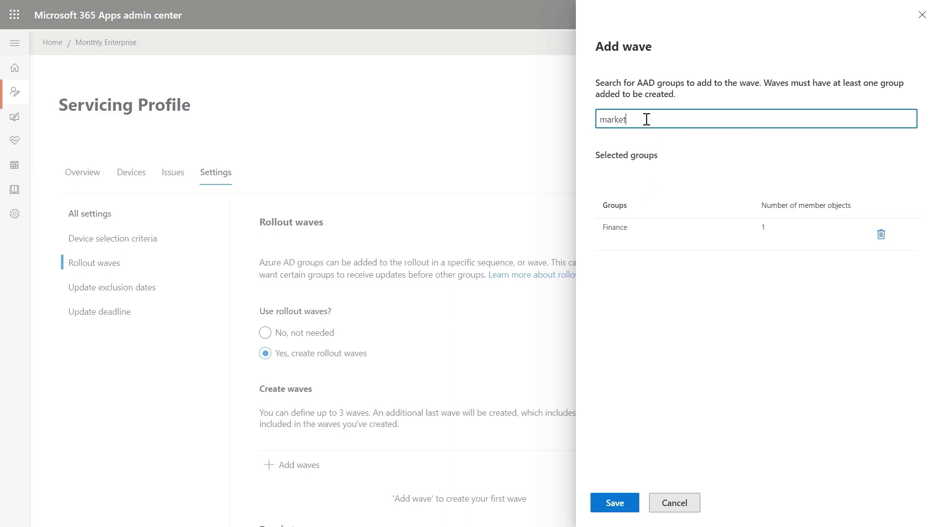
{"action": "left_click", "coordinate": [636, 172]}
{"action": "left_click", "coordinate": [615, 503]}
{"action": "scroll", "coordinate": [554, 348], "scroll_direction": "down", "scroll_amount": 2}
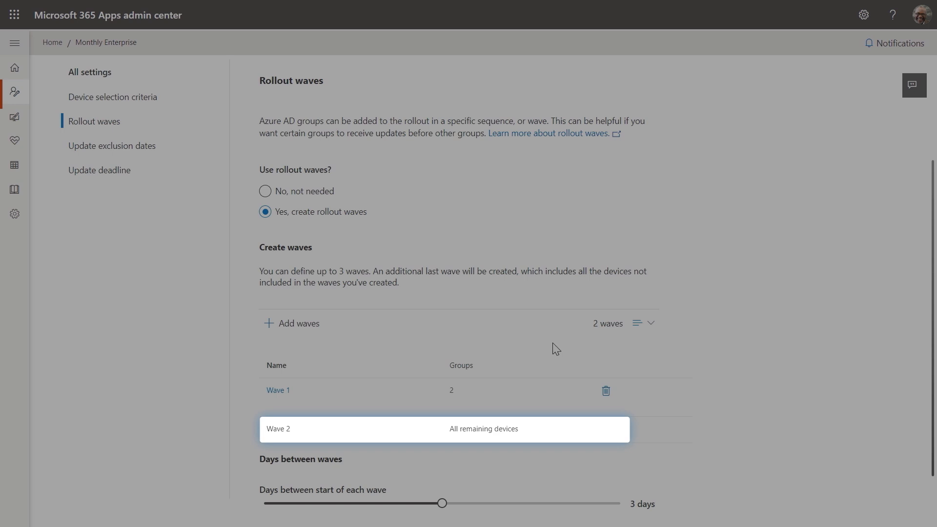
{"action": "scroll", "coordinate": [555, 349], "scroll_direction": "down", "scroll_amount": 1}
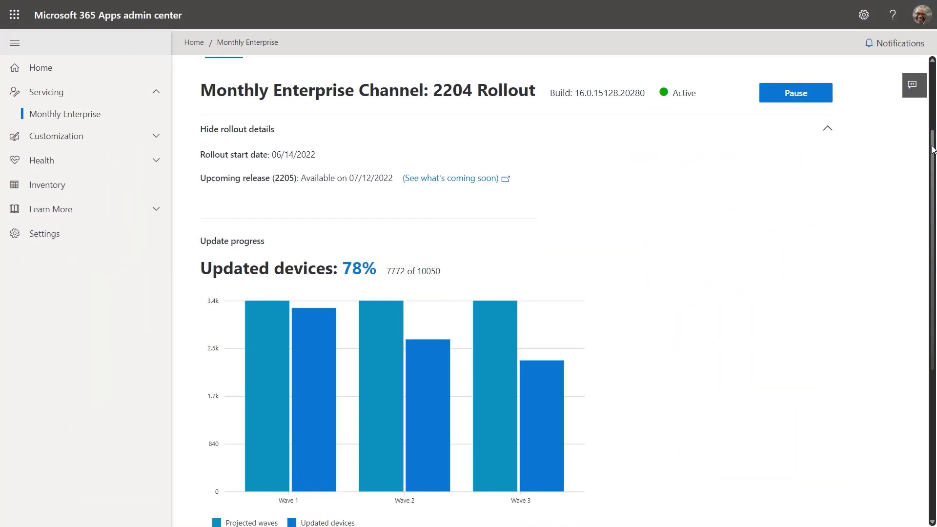
{"action": "left_click_drag", "start_coordinate": [932, 150], "coordinate": [923, 311]}
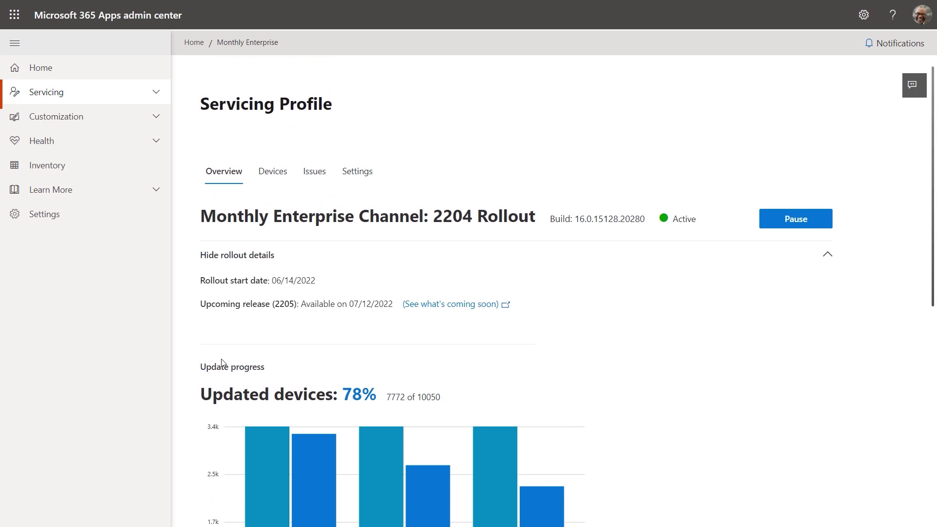
Check device update status and rollback options, then copy the whole configuration XML from Notepad.
{"action": "left_click", "coordinate": [275, 176]}
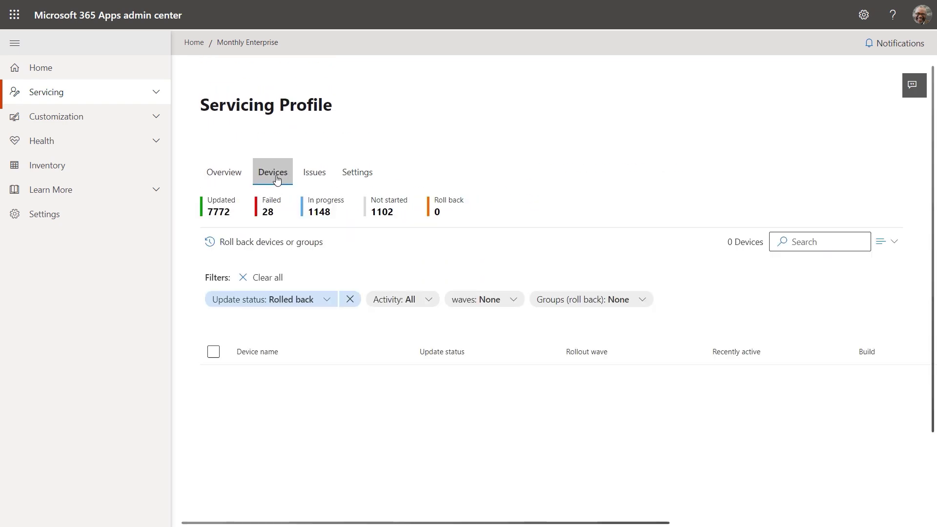
{"action": "left_click", "coordinate": [263, 242]}
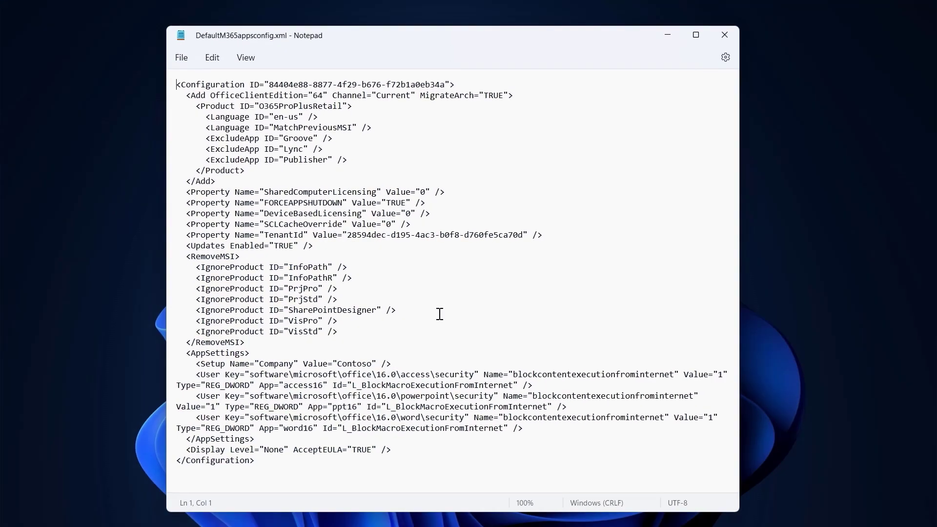
{"action": "key", "text": "ctrl+a"}
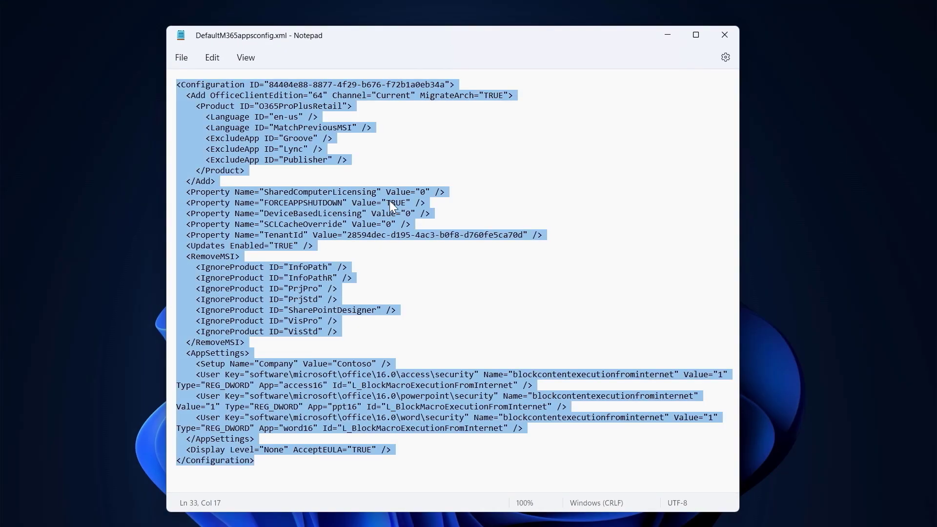
{"action": "right_click", "coordinate": [390, 201]}
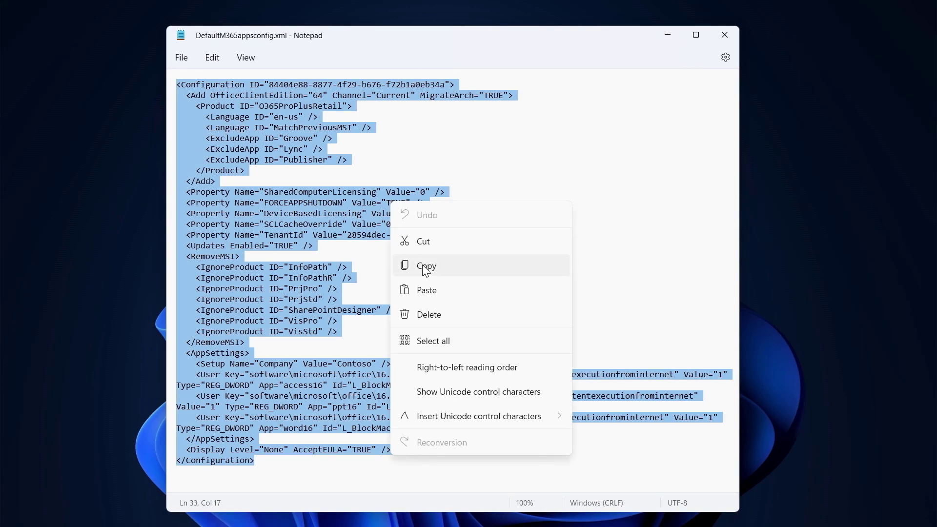
{"action": "left_click", "coordinate": [425, 268]}
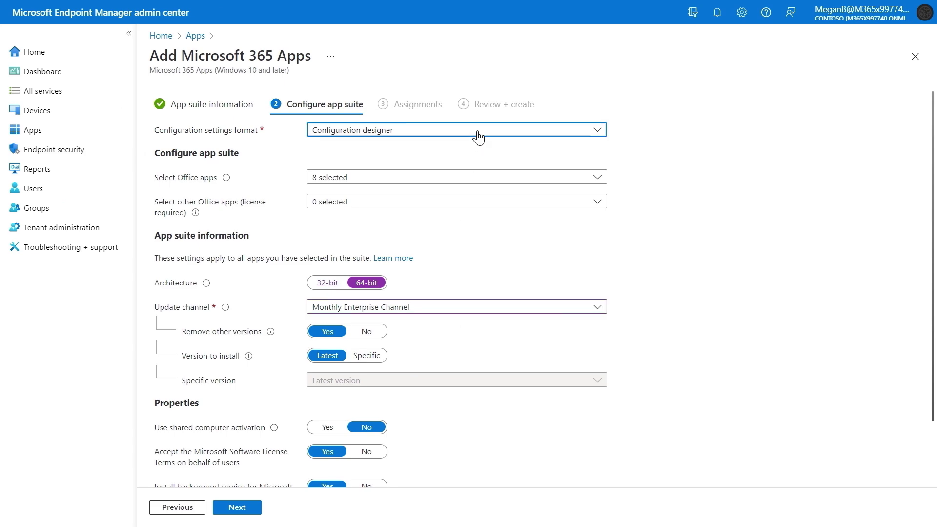
{"action": "left_click", "coordinate": [477, 138]}
Paste the copied configuration XML under 'Enter XML data' and validate it.
{"action": "left_click", "coordinate": [462, 168]}
{"action": "left_click", "coordinate": [309, 224]}
{"action": "key", "text": "ctrl+v"}
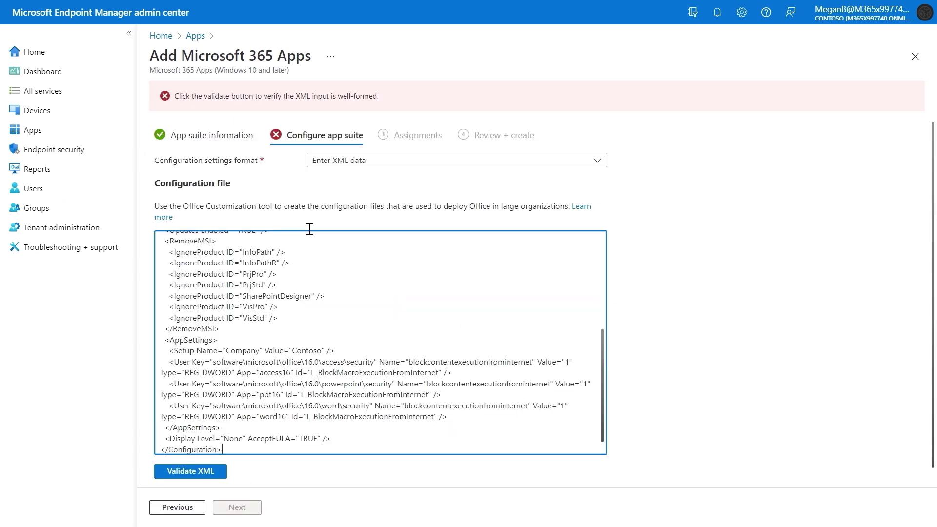
{"action": "left_click", "coordinate": [200, 473]}
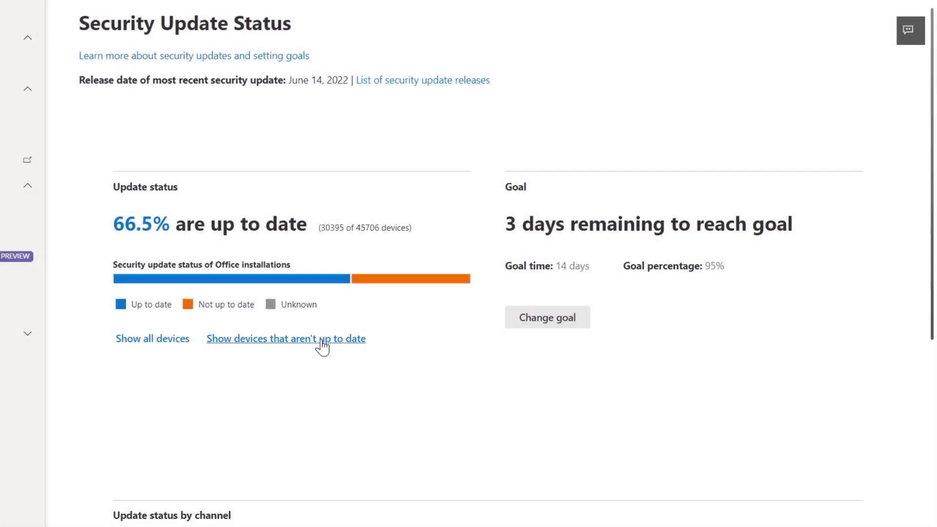
From Security Update Status, open the list of 31,570 Office devices not up to date.
{"action": "left_click", "coordinate": [323, 340]}
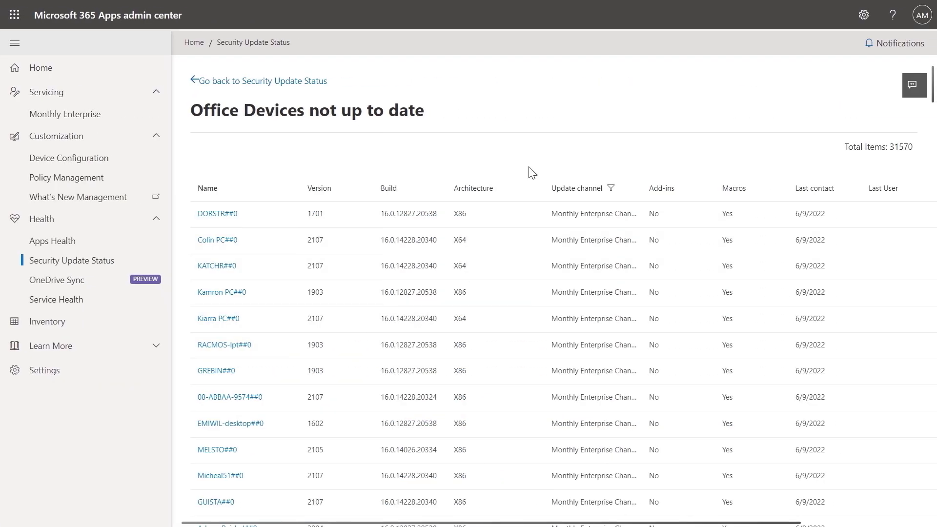
Browse the Inventory overview and its full device list, then open the list of all add-ins.
{"action": "left_click", "coordinate": [107, 325]}
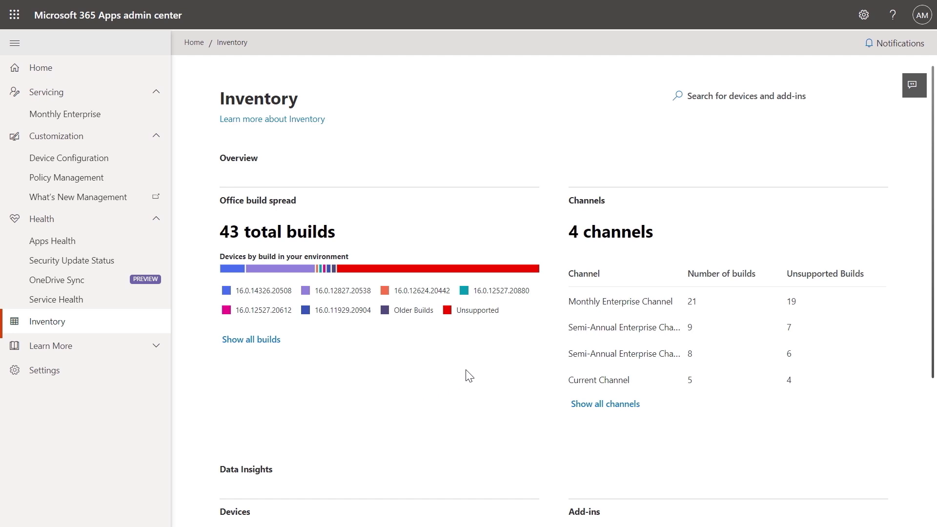
{"action": "scroll", "coordinate": [646, 435], "scroll_direction": "down", "scroll_amount": 1}
{"action": "scroll", "coordinate": [647, 434], "scroll_direction": "down", "scroll_amount": 2}
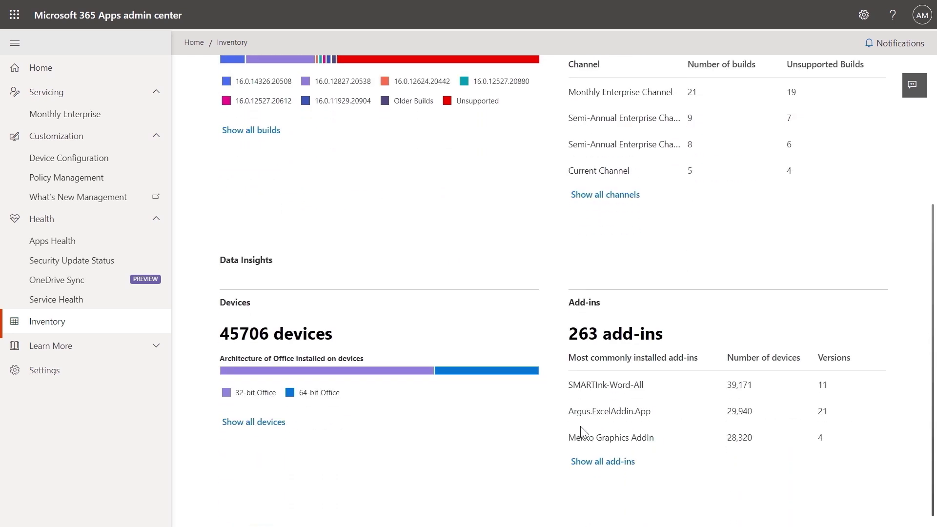
{"action": "left_click", "coordinate": [260, 422]}
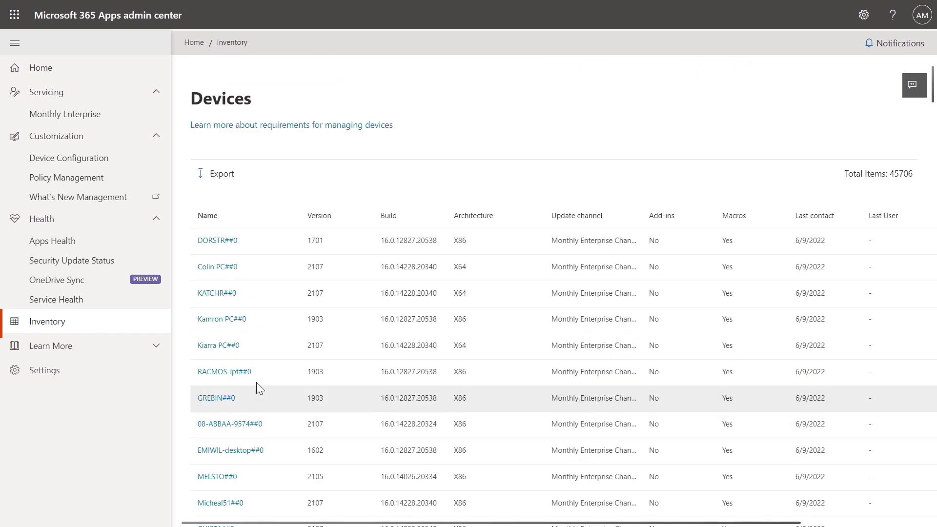
{"action": "left_click", "coordinate": [233, 46]}
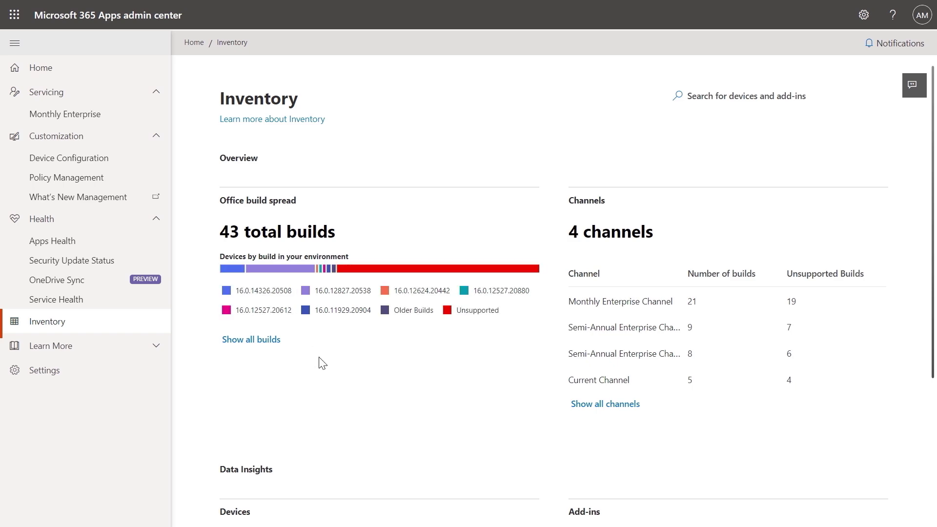
{"action": "scroll", "coordinate": [417, 423], "scroll_direction": "down", "scroll_amount": 3}
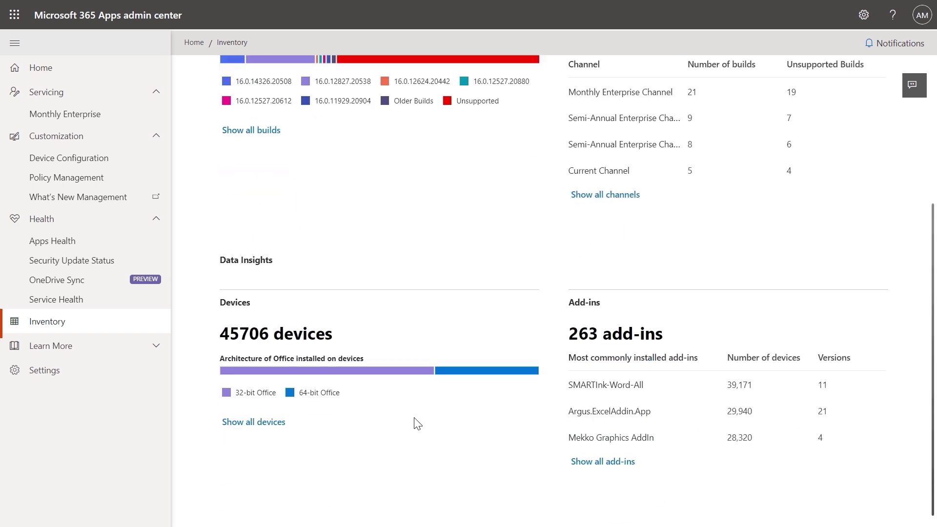
{"action": "left_click", "coordinate": [596, 461]}
{"action": "scroll", "coordinate": [558, 453], "scroll_direction": "down", "scroll_amount": 2}
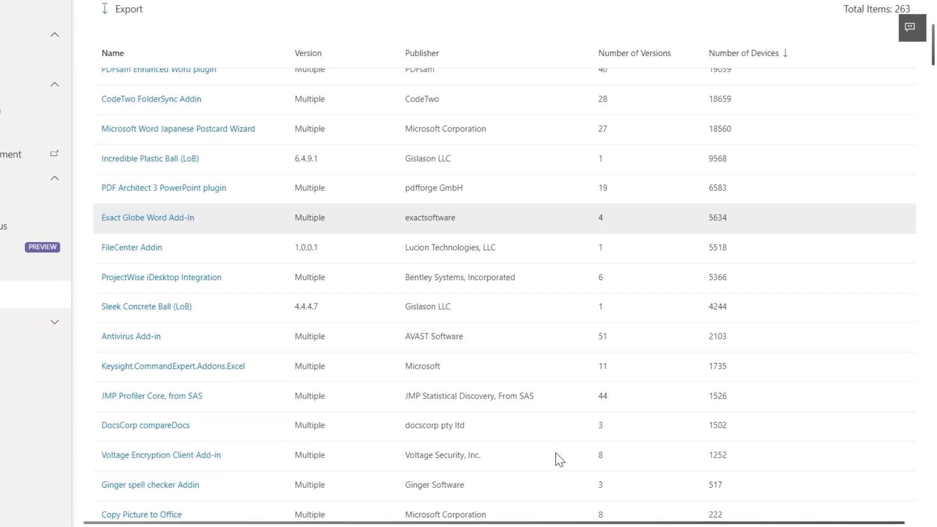
{"action": "scroll", "coordinate": [559, 454], "scroll_direction": "down", "scroll_amount": 3}
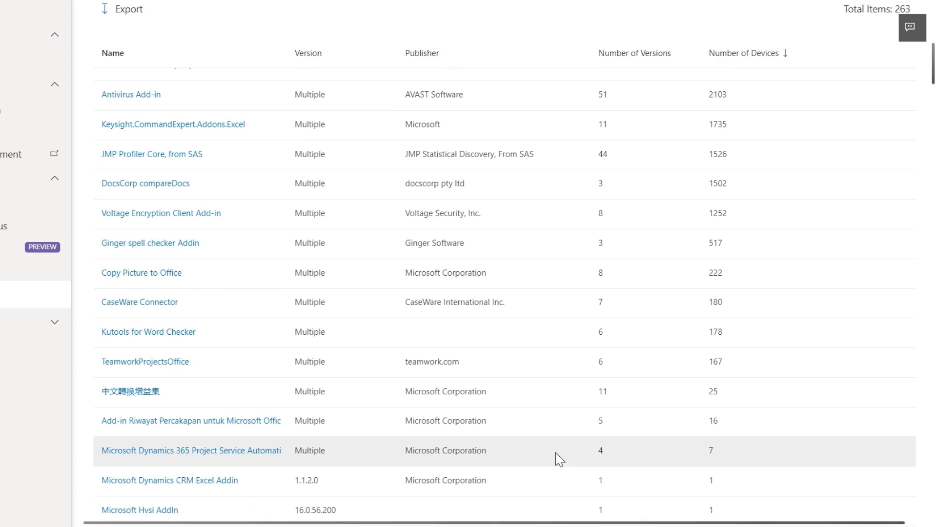
{"action": "scroll", "coordinate": [559, 459], "scroll_direction": "down", "scroll_amount": 1}
{"action": "scroll", "coordinate": [558, 459], "scroll_direction": "down", "scroll_amount": 5}
{"action": "scroll", "coordinate": [559, 459], "scroll_direction": "down", "scroll_amount": 2}
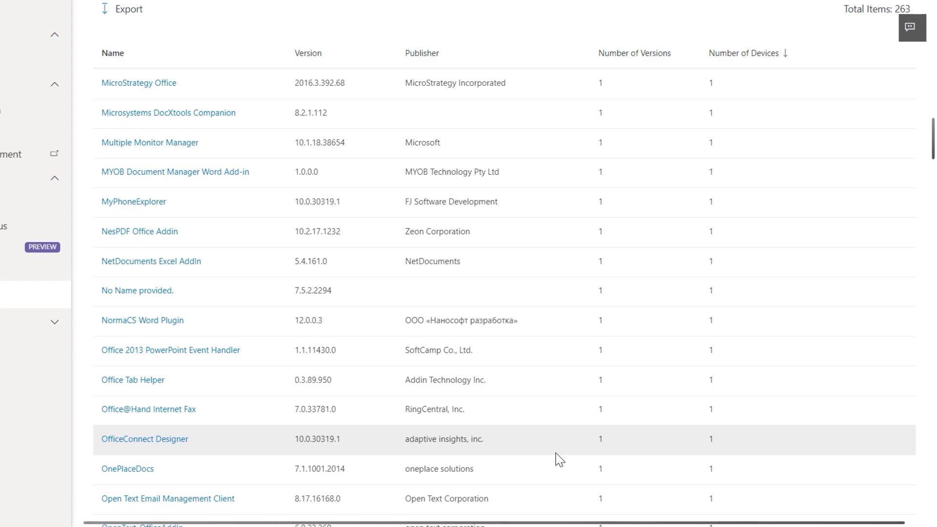
{"action": "scroll", "coordinate": [559, 459], "scroll_direction": "up", "scroll_amount": 4}
{"action": "scroll", "coordinate": [558, 459], "scroll_direction": "up", "scroll_amount": 5}
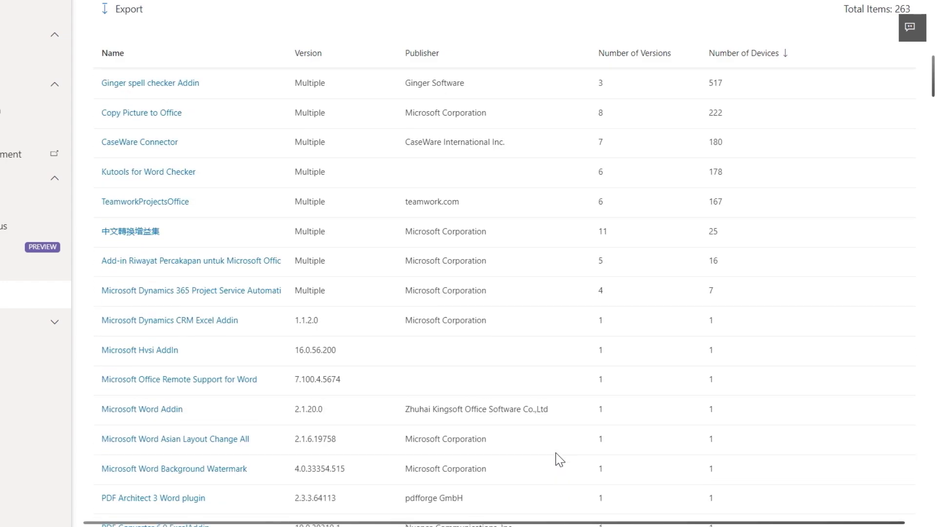
{"action": "scroll", "coordinate": [559, 459], "scroll_direction": "up", "scroll_amount": 5}
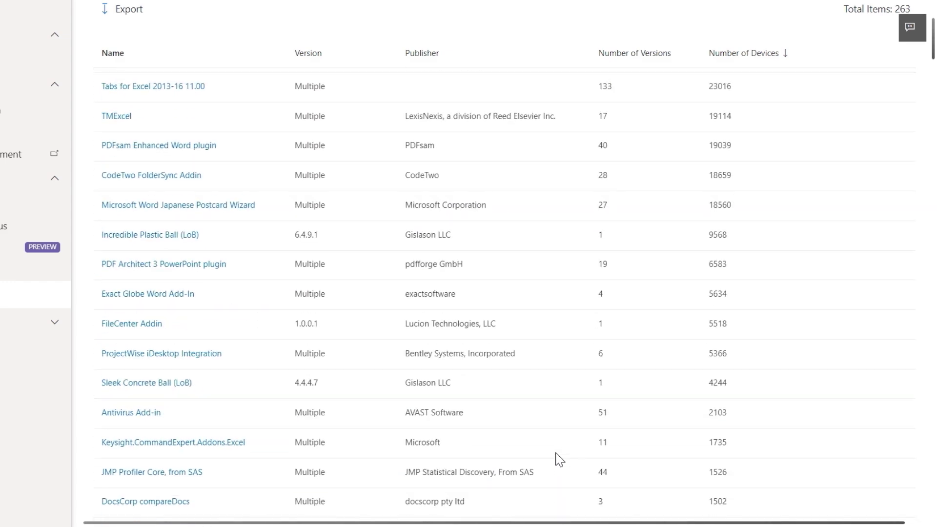